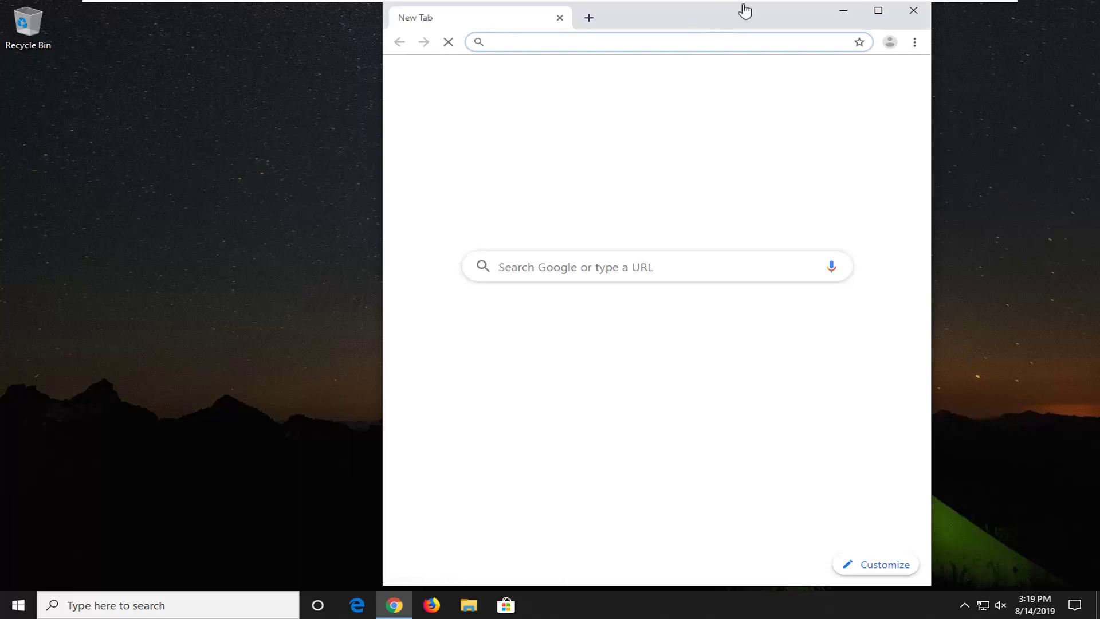
Maximize Chrome and run a Google search for node.js
click(879, 10)
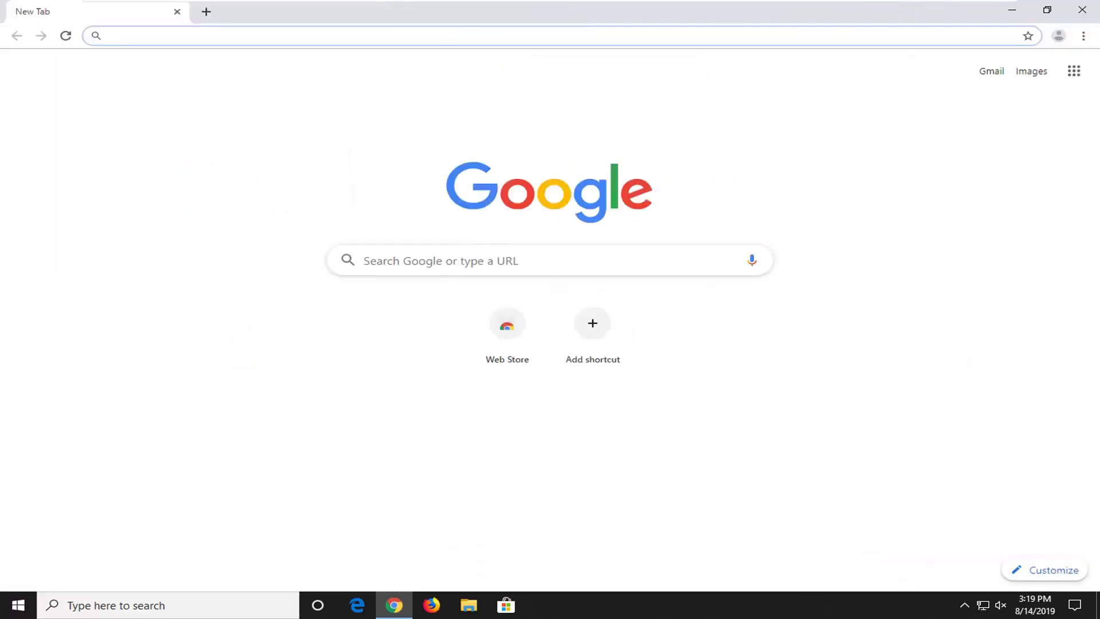
text(m)
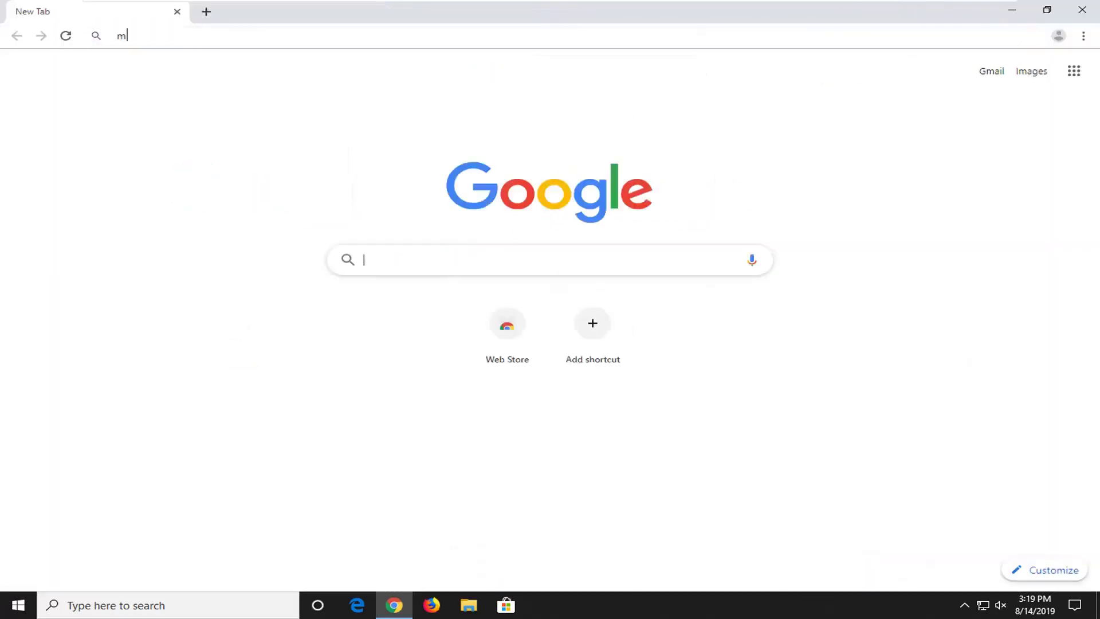
key(BackSpace)
text(node.)
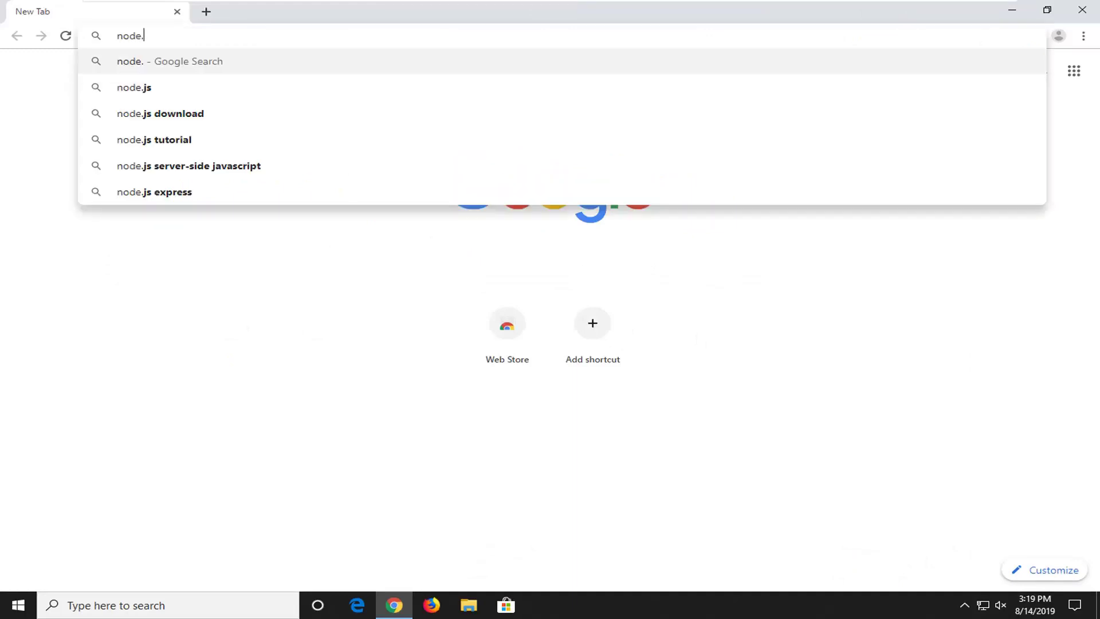
text(js)
key(Return)
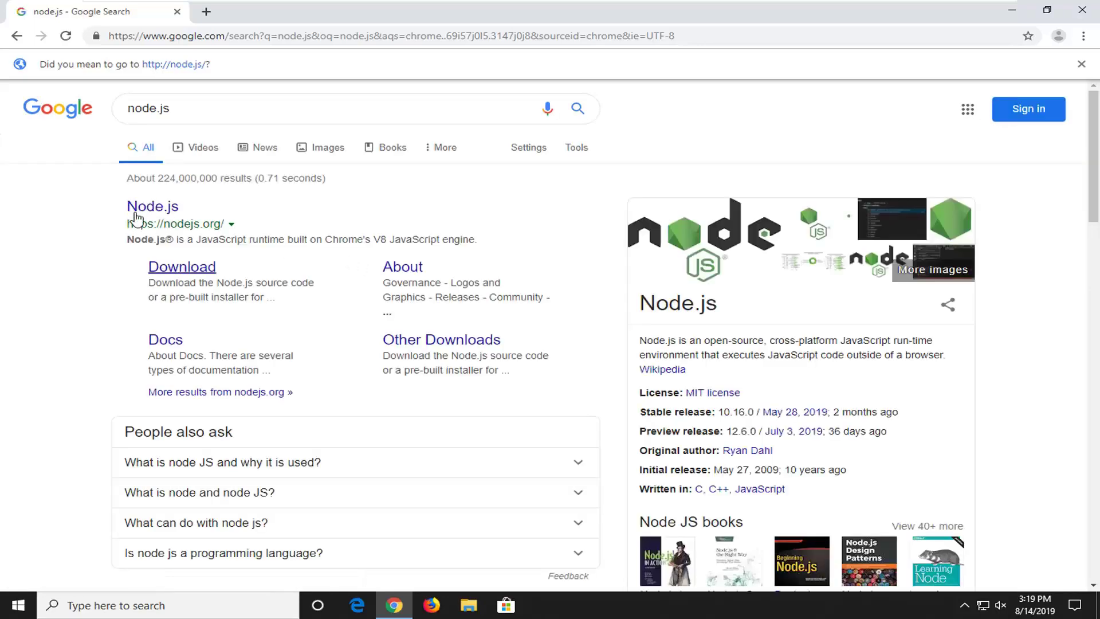
Open the nodejs.org result and download the 10.16.2 LTS Windows installer (node-v10.16.2-x86.msi)
click(135, 212)
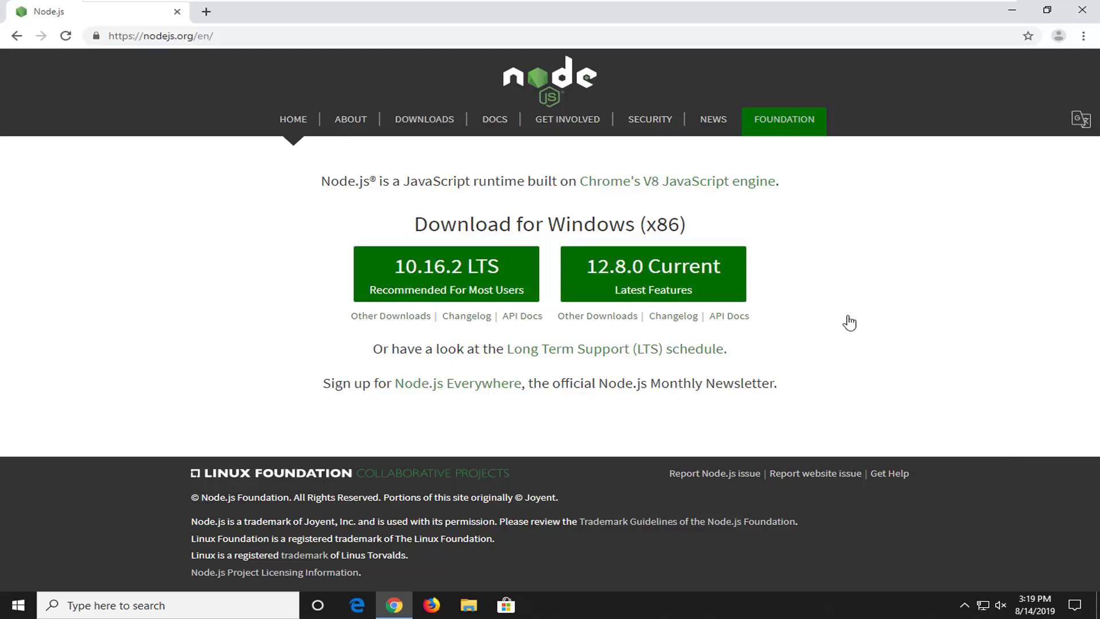
click(457, 268)
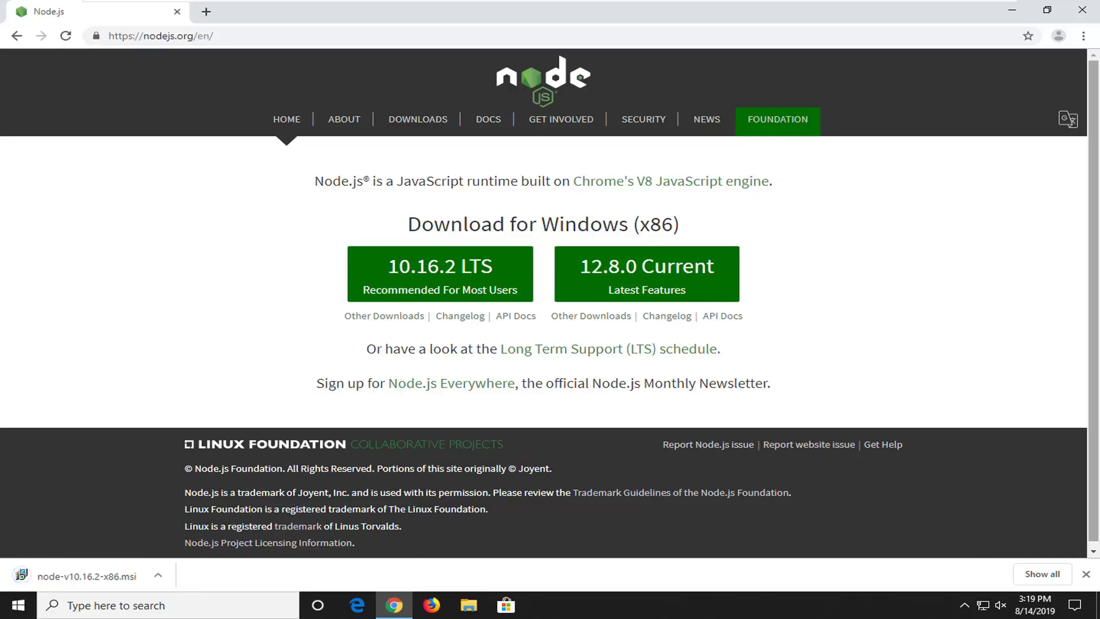
Launch node-v10.16.2-x86.msi, accept the license, and keep the default C:\Program Files\nodejs folder and features
click(49, 578)
click(1021, 15)
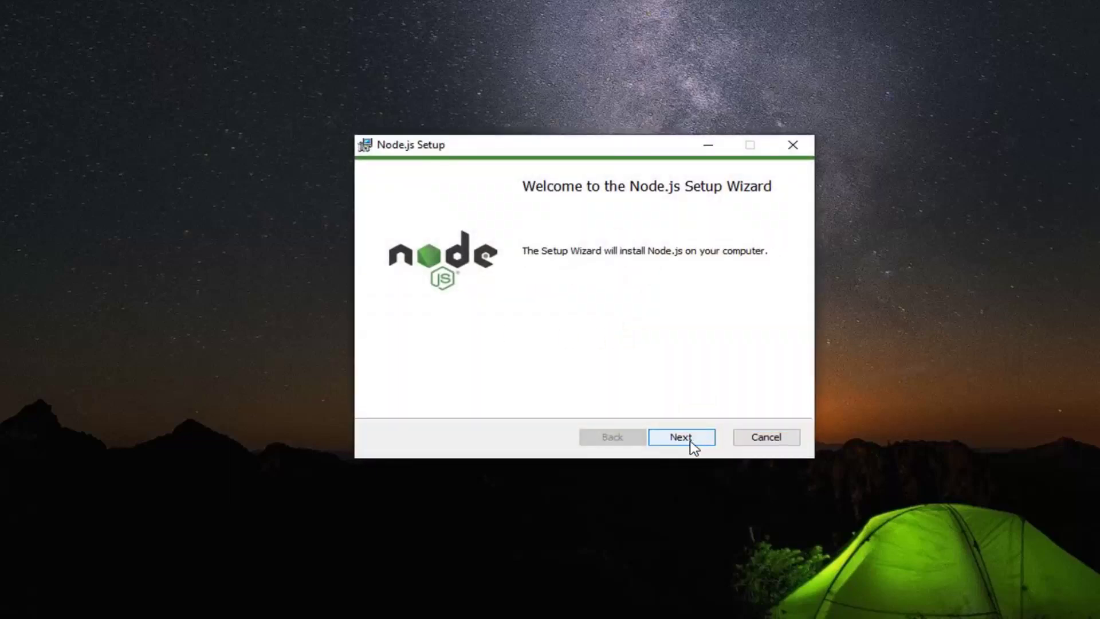
click(688, 441)
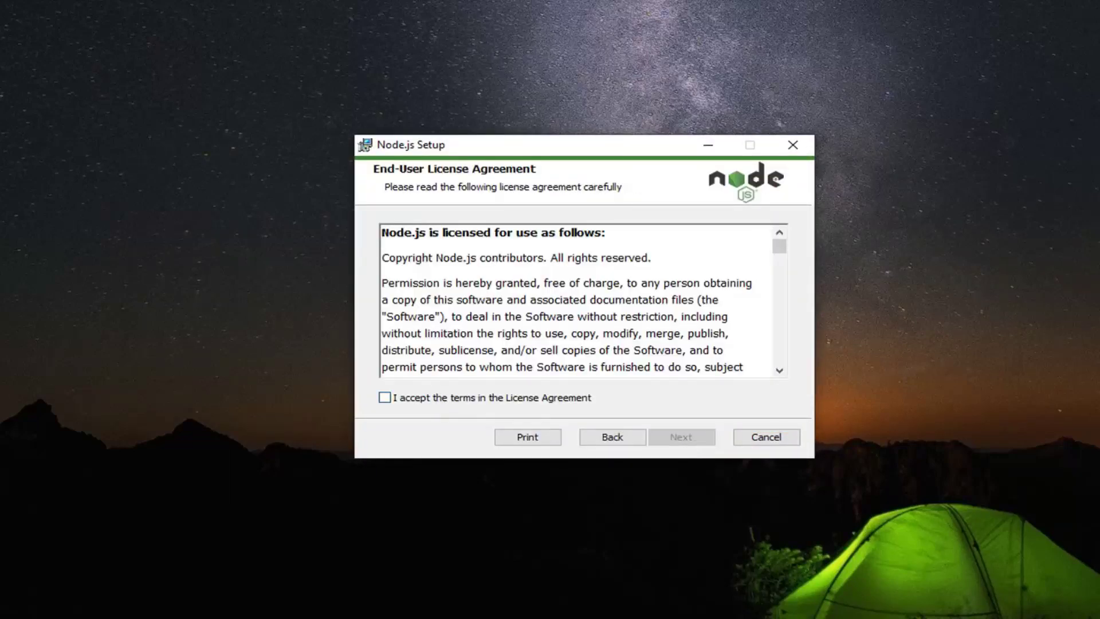
click(393, 399)
click(679, 442)
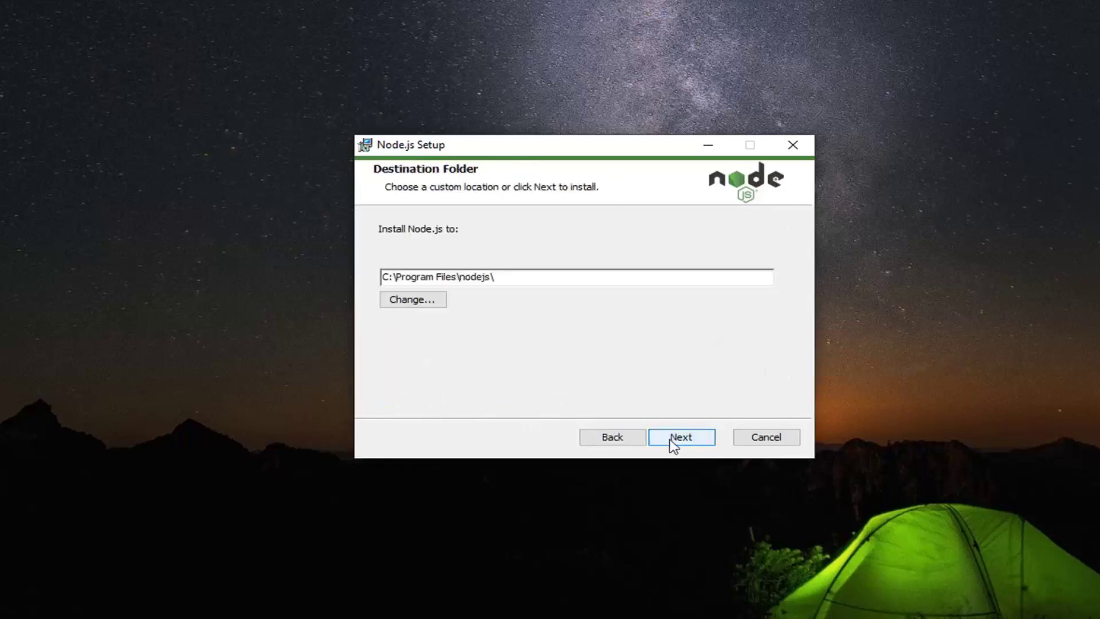
click(676, 445)
click(679, 444)
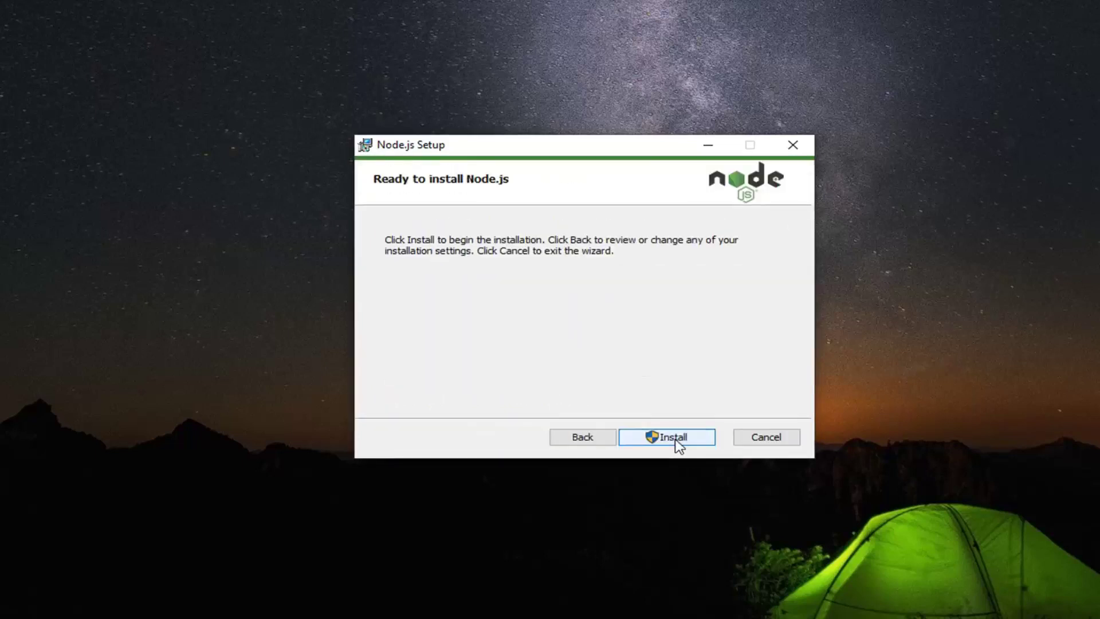
Start the Node.js installation from the wizard's final Install page
click(665, 440)
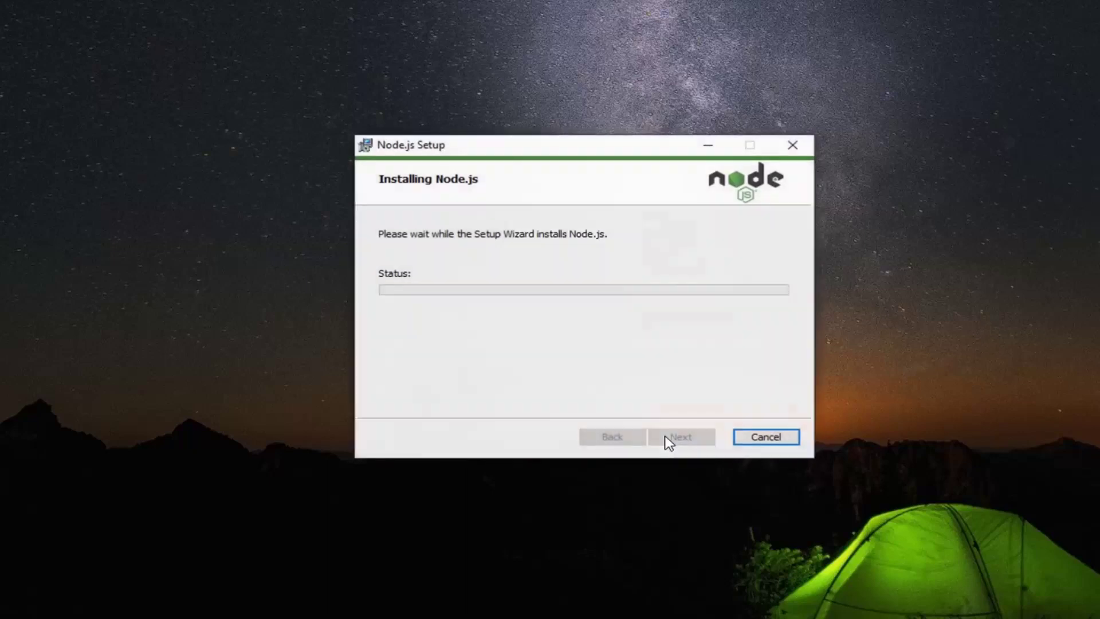